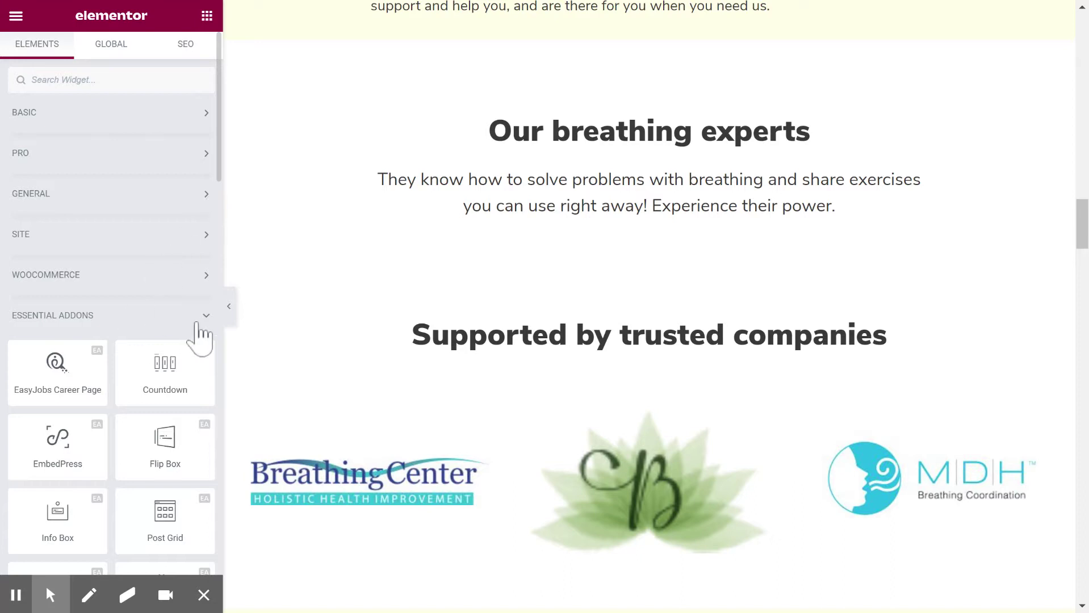
# Step: Add an Essential Addons Post Grid widget beneath the description text in the "Our breathing experts" section
pyautogui.moveTo(219, 171); pyautogui.dragTo(227, 268)
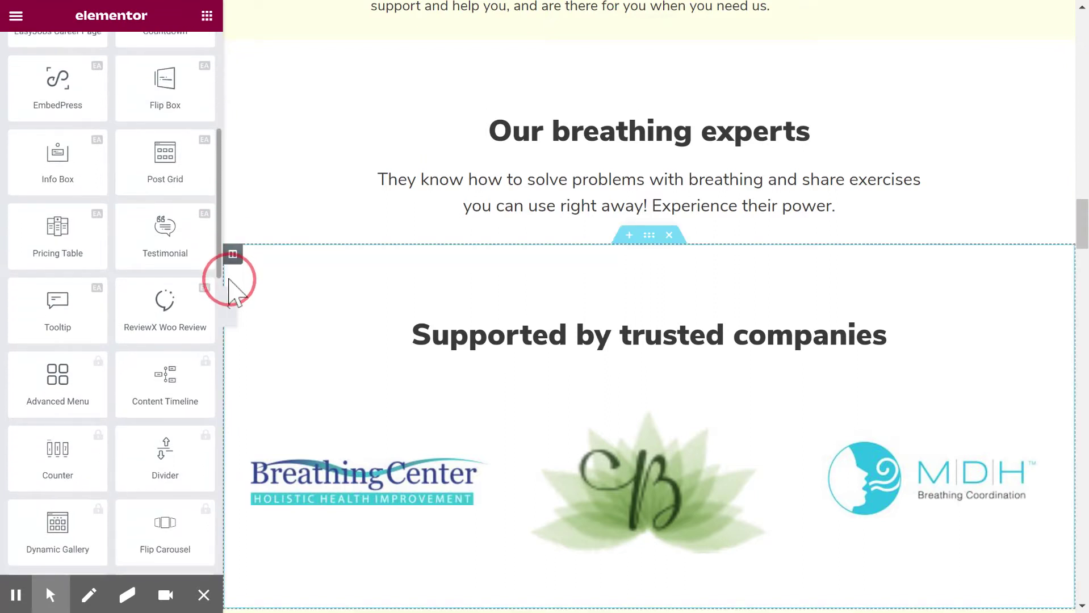
pyautogui.moveTo(229, 279); pyautogui.dragTo(144, 271)
pyautogui.scroll(2, 155, 267)
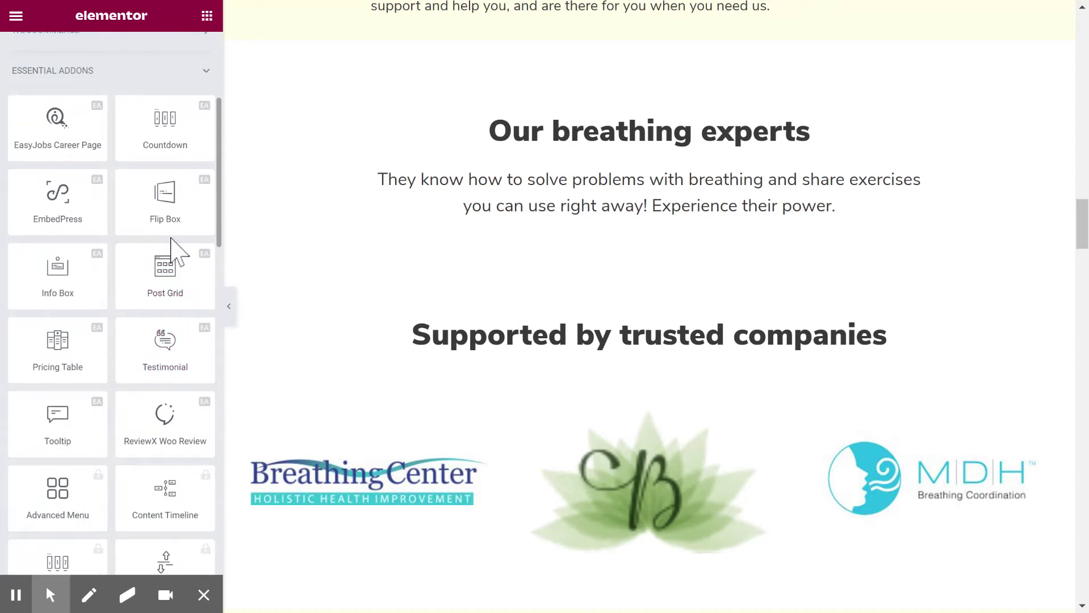
pyautogui.scroll(-5, 173, 250)
pyautogui.scroll(-1, 172, 335)
pyautogui.scroll(-10, 171, 341)
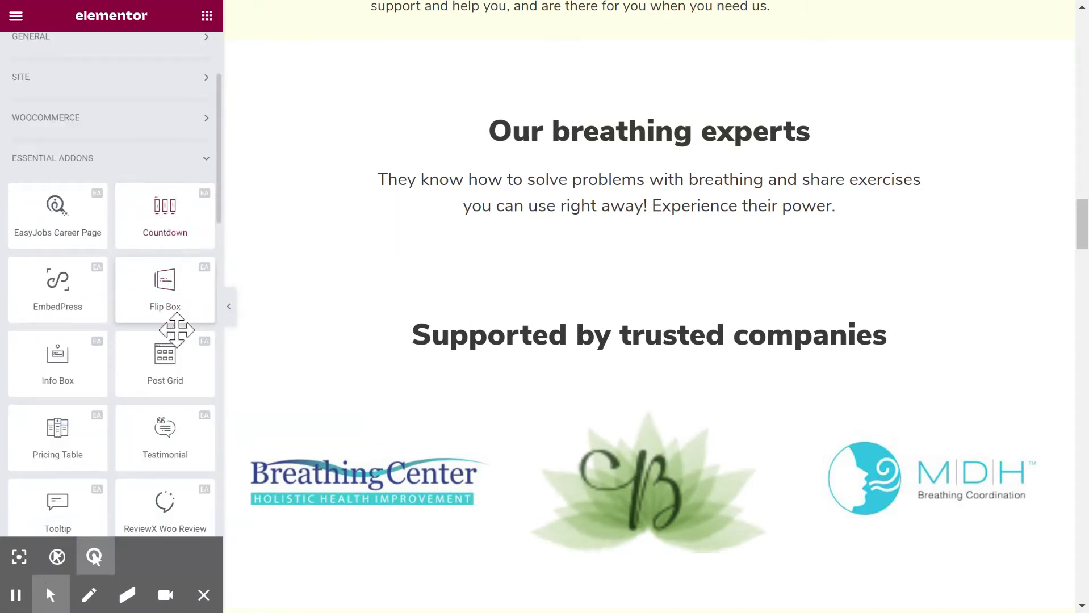
pyautogui.click(157, 368)
pyautogui.moveTo(156, 368); pyautogui.dragTo(160, 365)
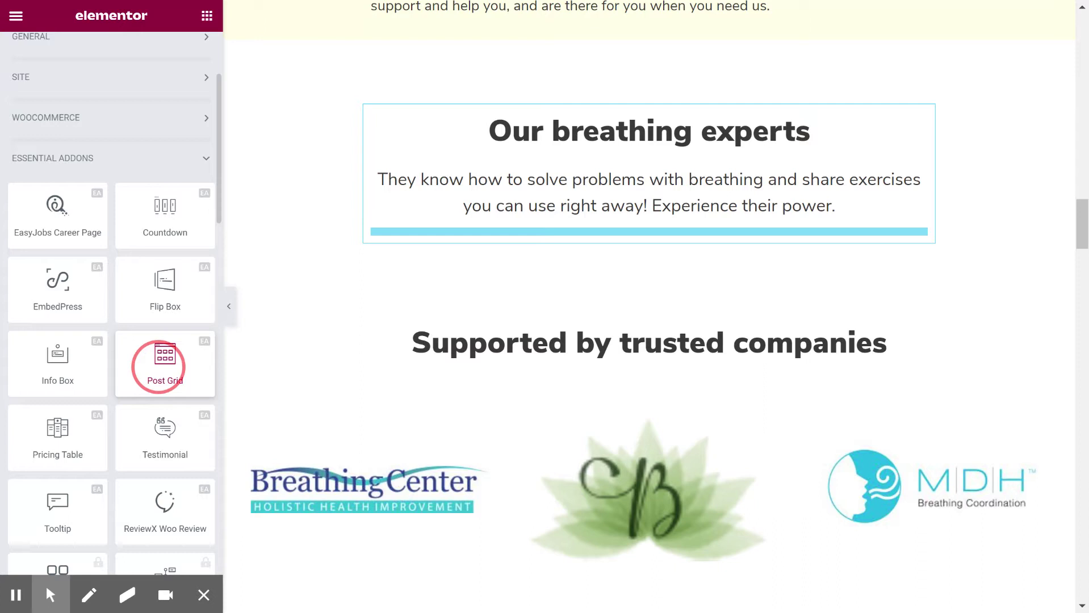
pyautogui.moveTo(159, 367); pyautogui.dragTo(159, 367)
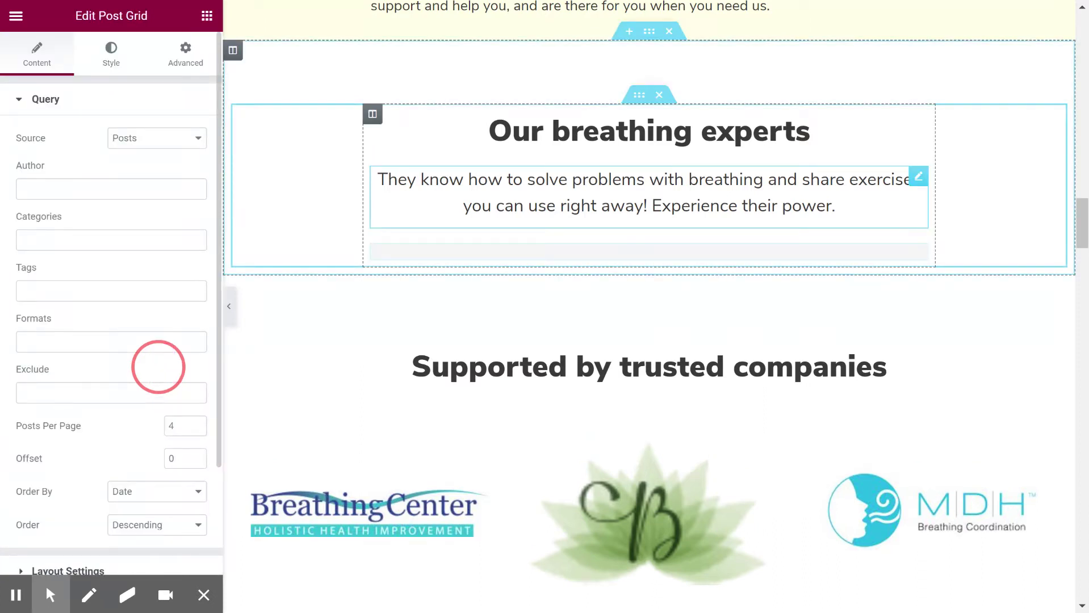
# Step: Insert a basic Inner Section widget directly below the Post Grid in the "Our breathing experts" section
pyautogui.click(205, 16)
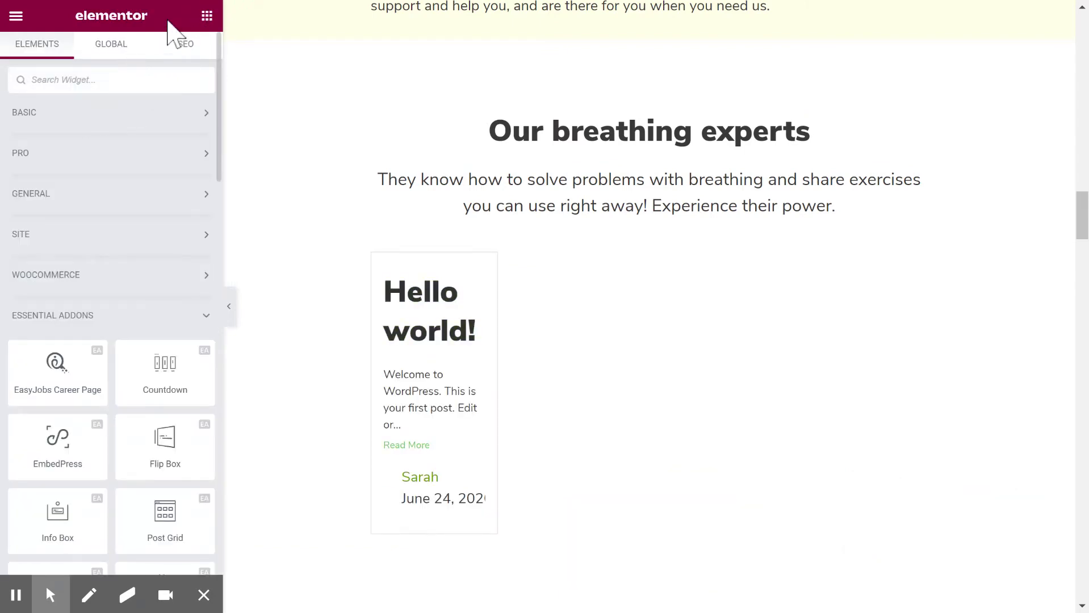
pyautogui.click(28, 132)
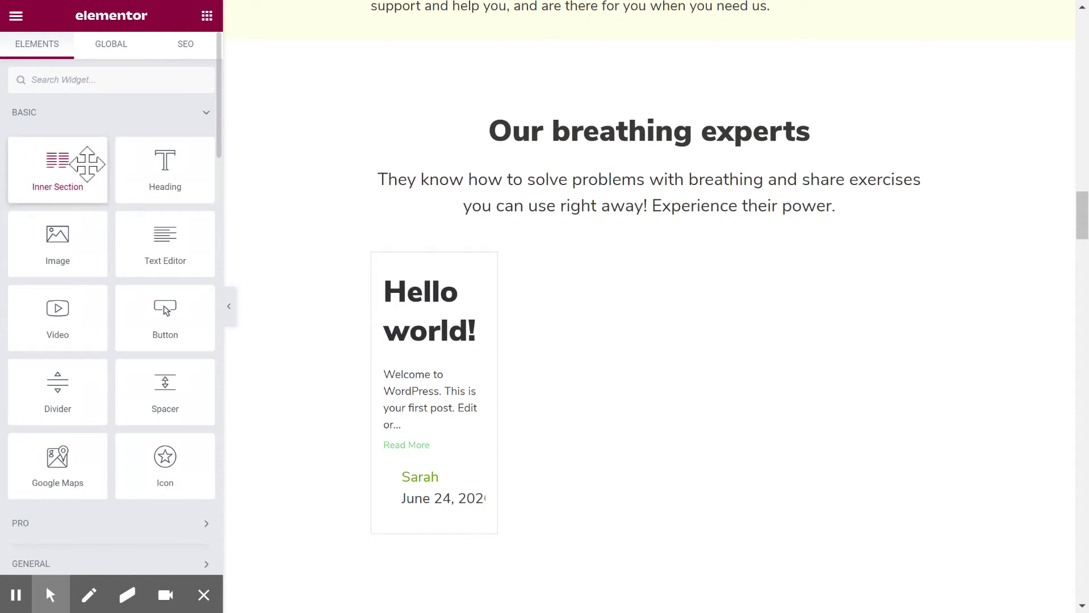
pyautogui.click(119, 168)
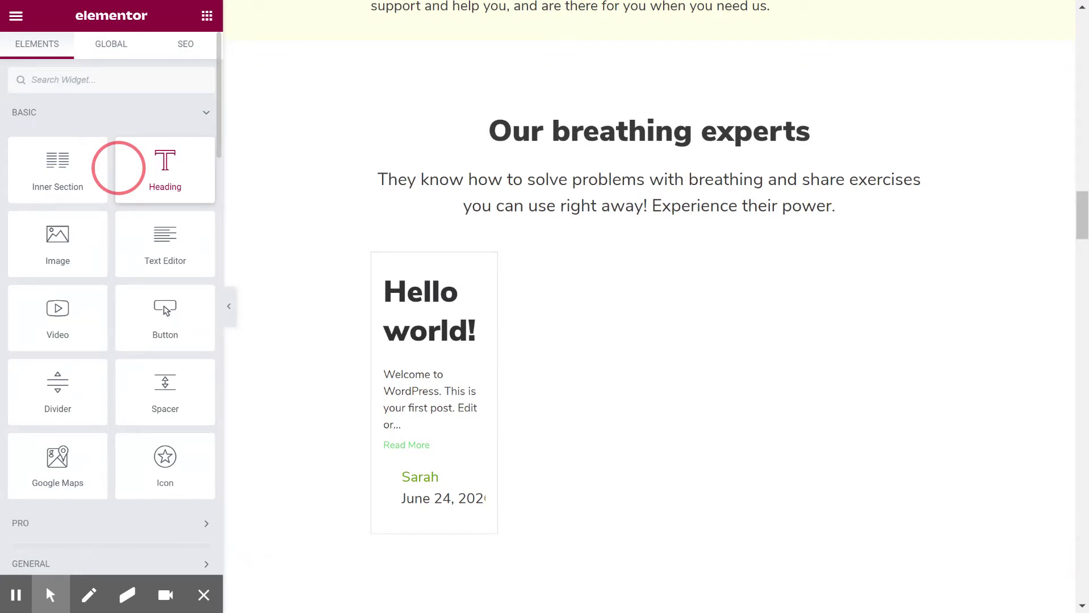
pyautogui.moveTo(118, 169); pyautogui.dragTo(649, 547)
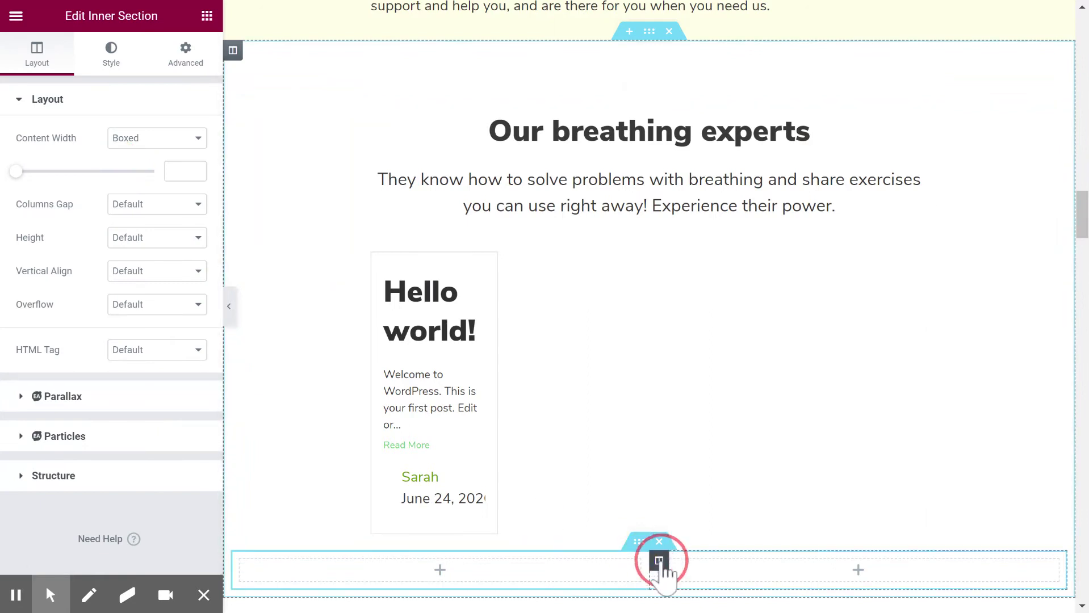
# Step: Delete one column of the new inner section and move the Post Grid into the remaining full-width column
pyautogui.rightClick(660, 565)
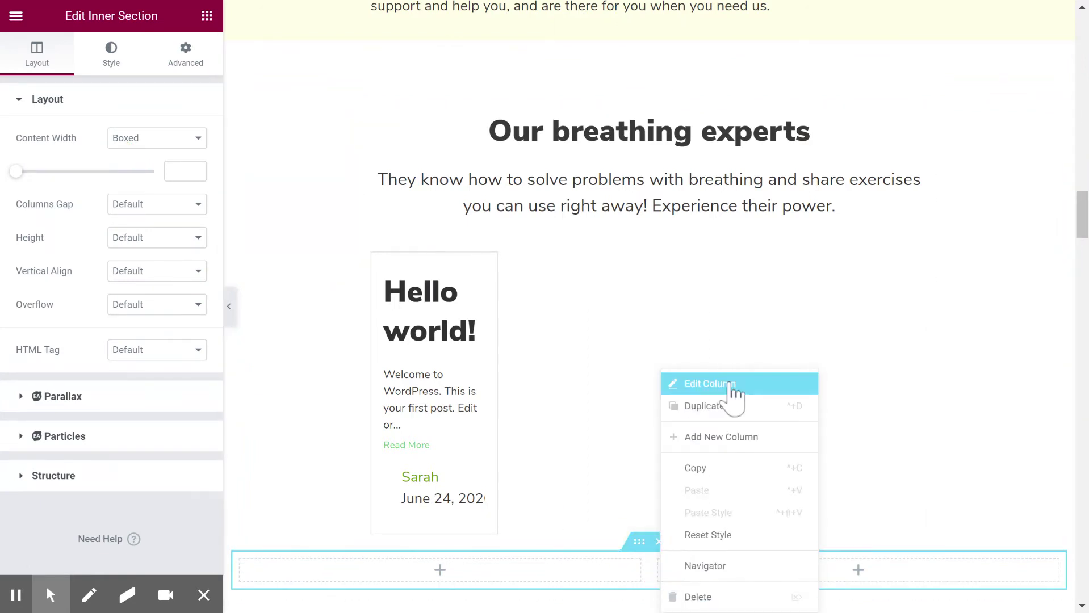
pyautogui.click(697, 597)
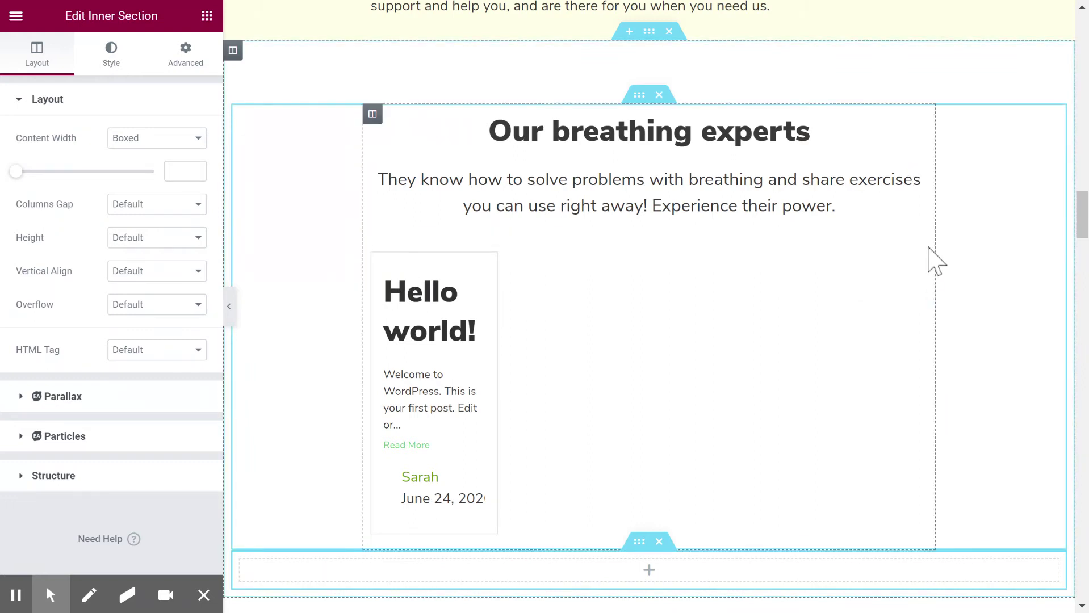
pyautogui.moveTo(919, 255); pyautogui.dragTo(650, 272)
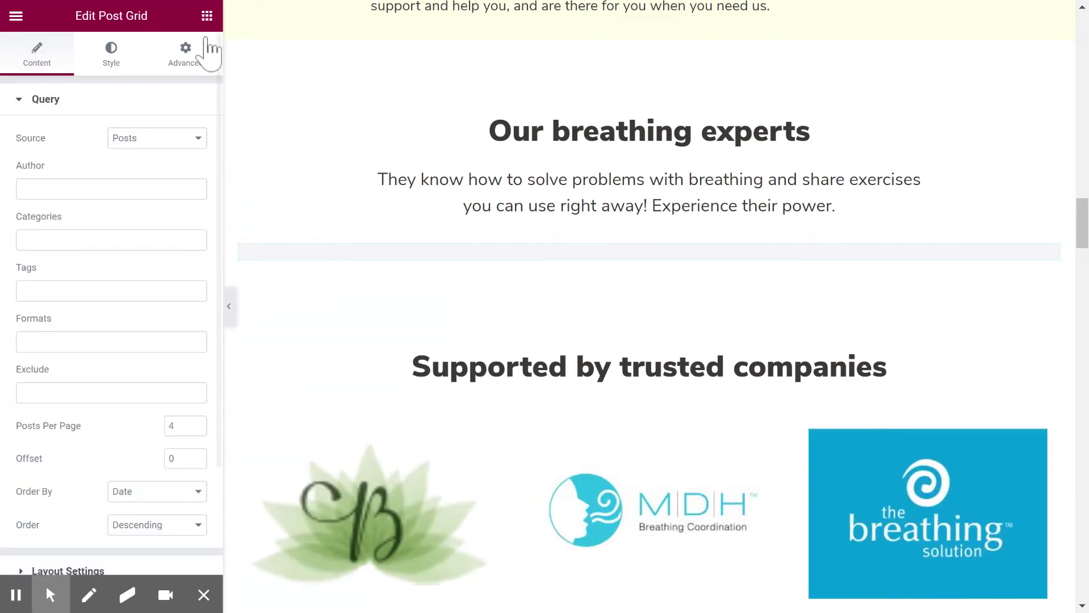
# Step: Set the Post Grid's query source to Experts
pyautogui.click(112, 55)
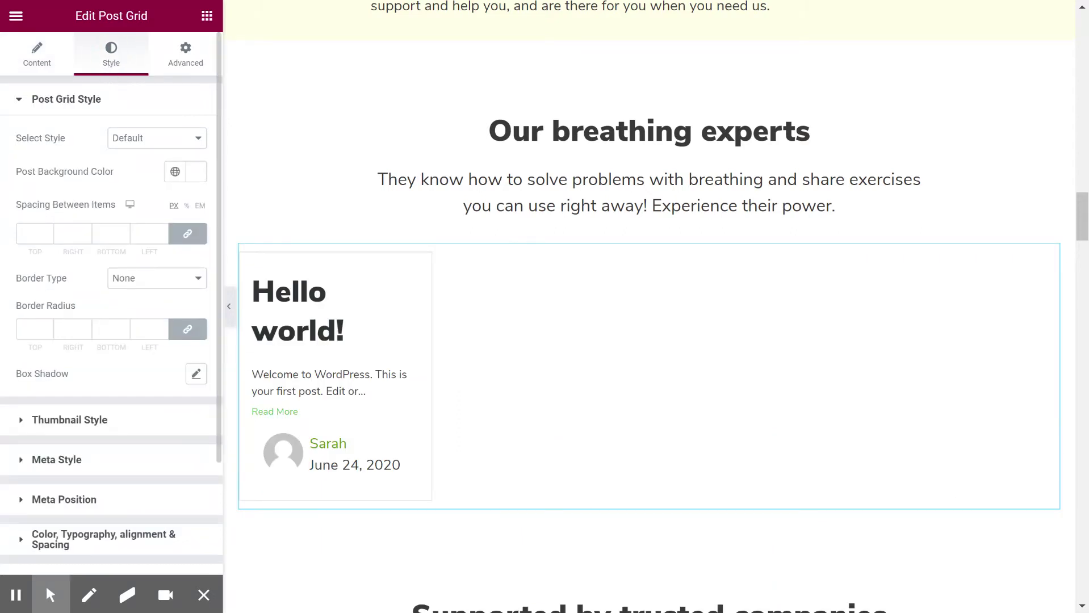
pyautogui.click(37, 54)
pyautogui.click(132, 142)
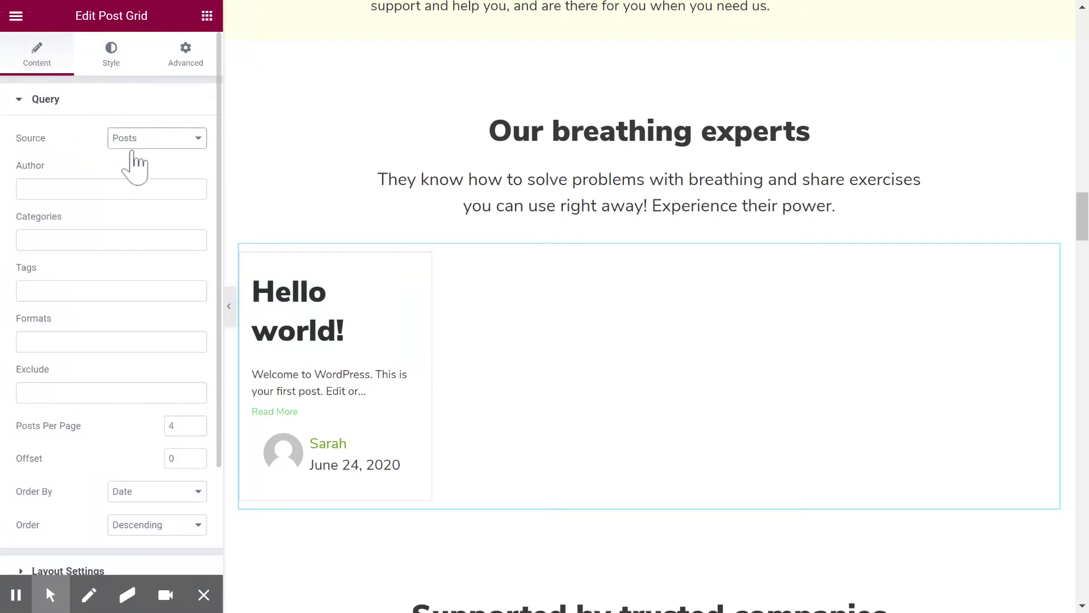
pyautogui.click(136, 231)
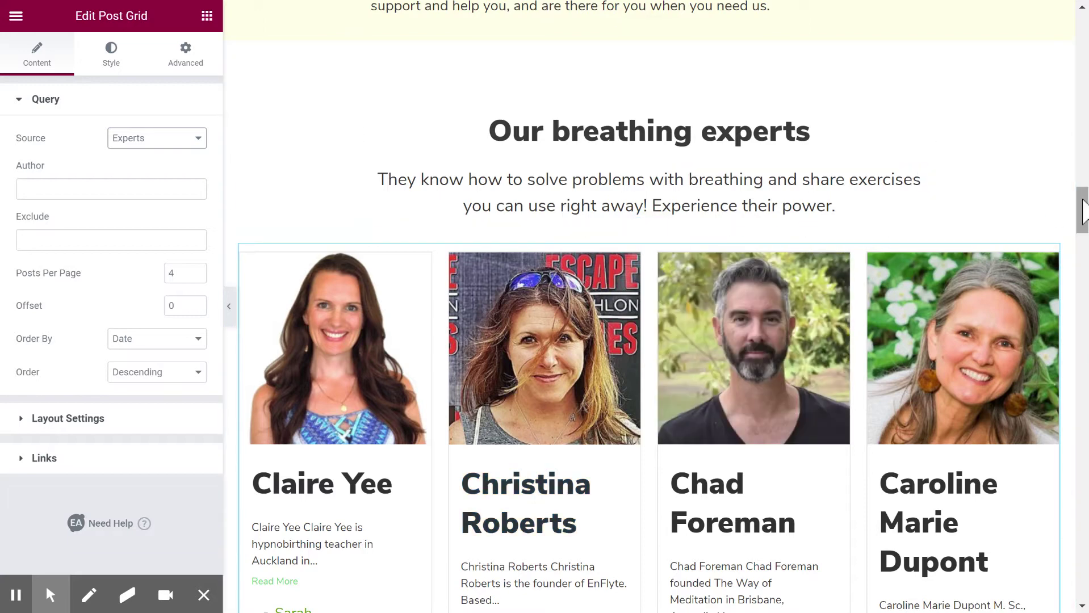
# Step: Order the Post Grid's expert posts by Random
pyautogui.moveTo(1082, 210)
pyautogui.mouseDown()
pyautogui.moveTo(1084, 238)
pyautogui.moveTo(1084, 223)
pyautogui.mouseUp()
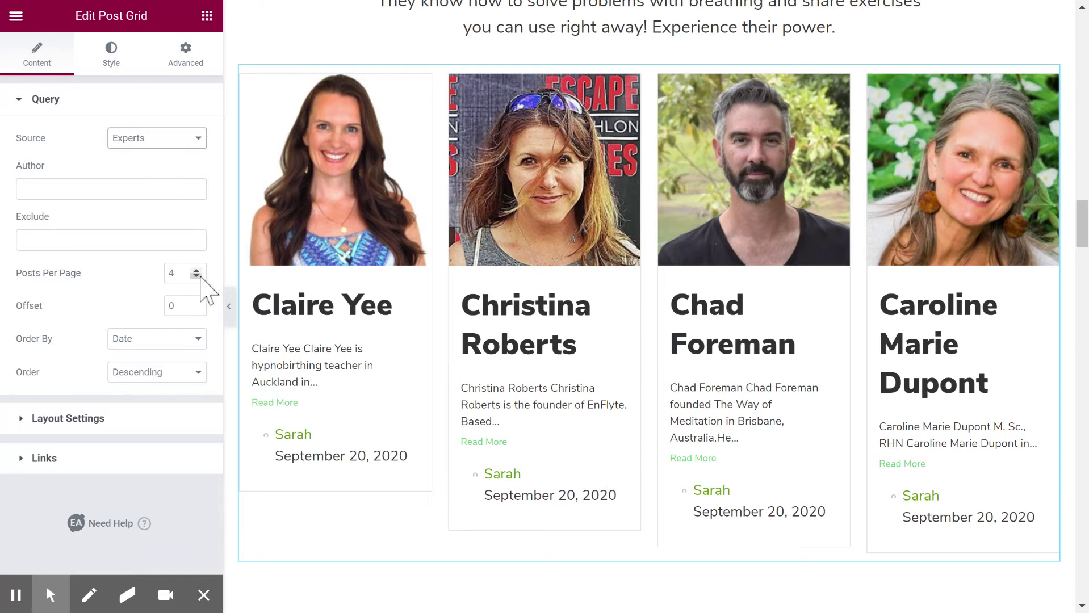
pyautogui.click(154, 336)
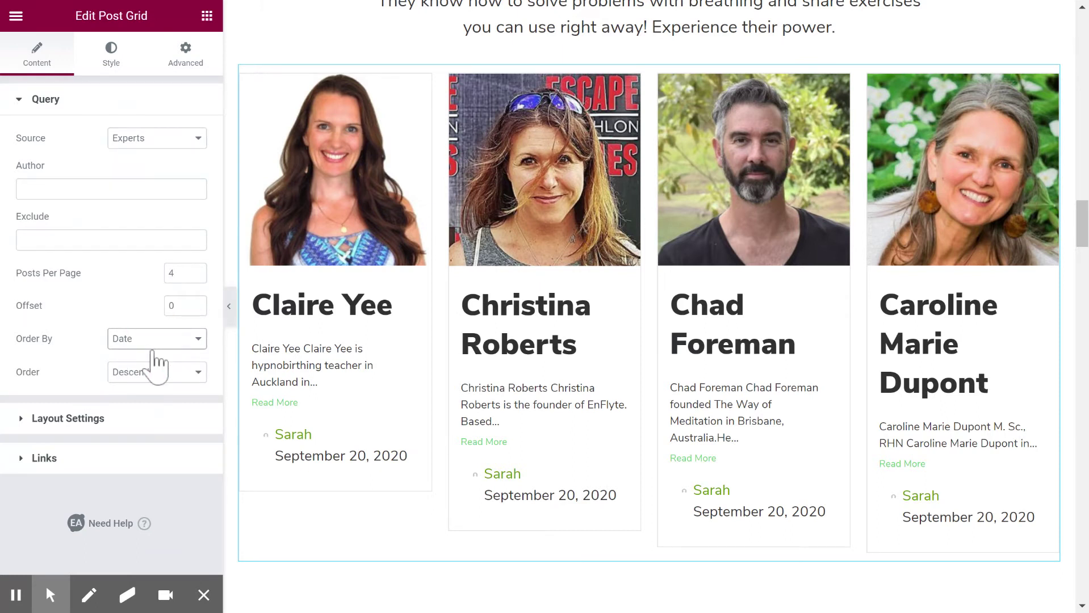
pyautogui.click(135, 518)
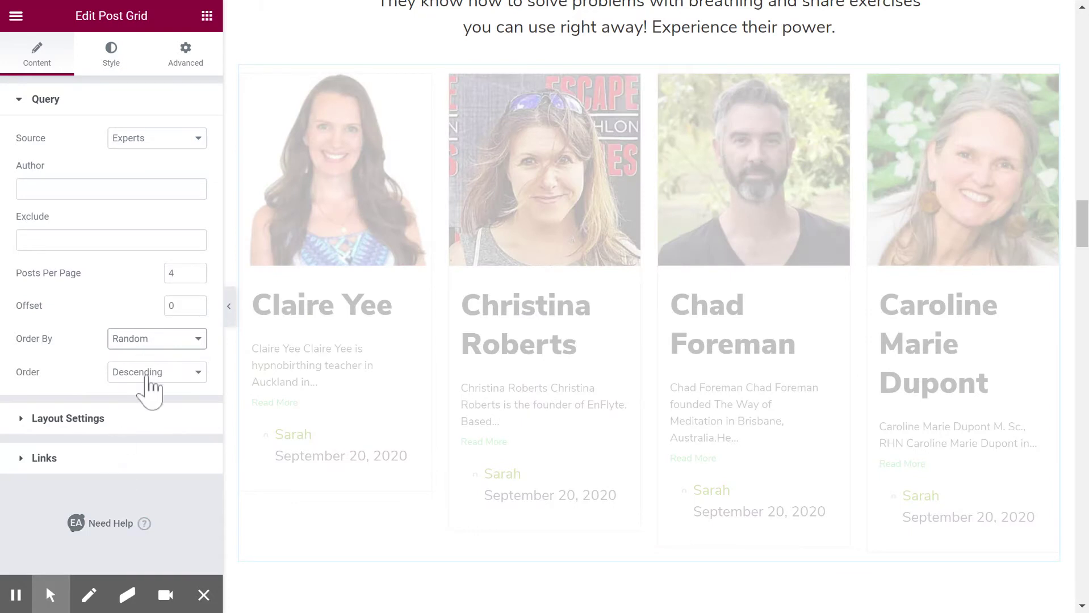
# Step: Hide the post meta in the Post Grid's layout settings
pyautogui.click(88, 421)
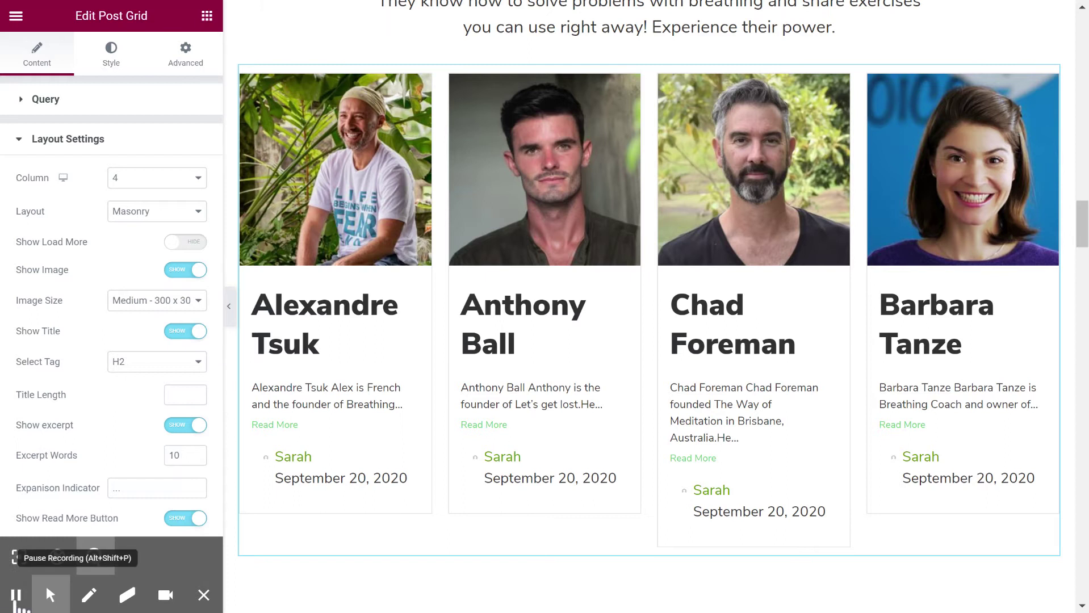
pyautogui.scroll(-3, 17, 596)
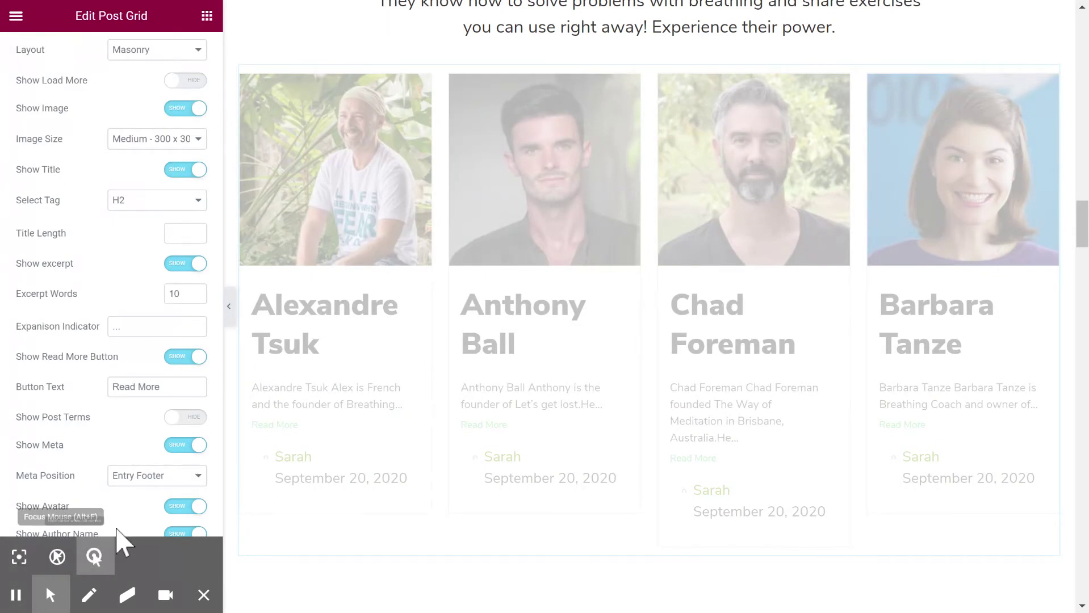
pyautogui.click(183, 449)
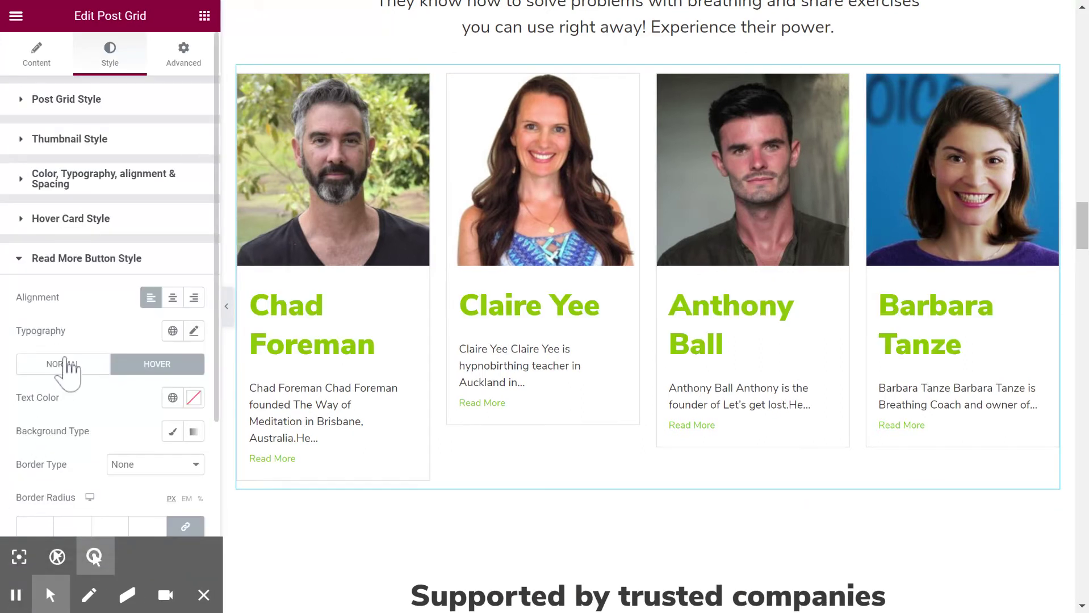
# Step: Set the hover text color of the Post Grid's Read More button to #99dd00
pyautogui.click(66, 367)
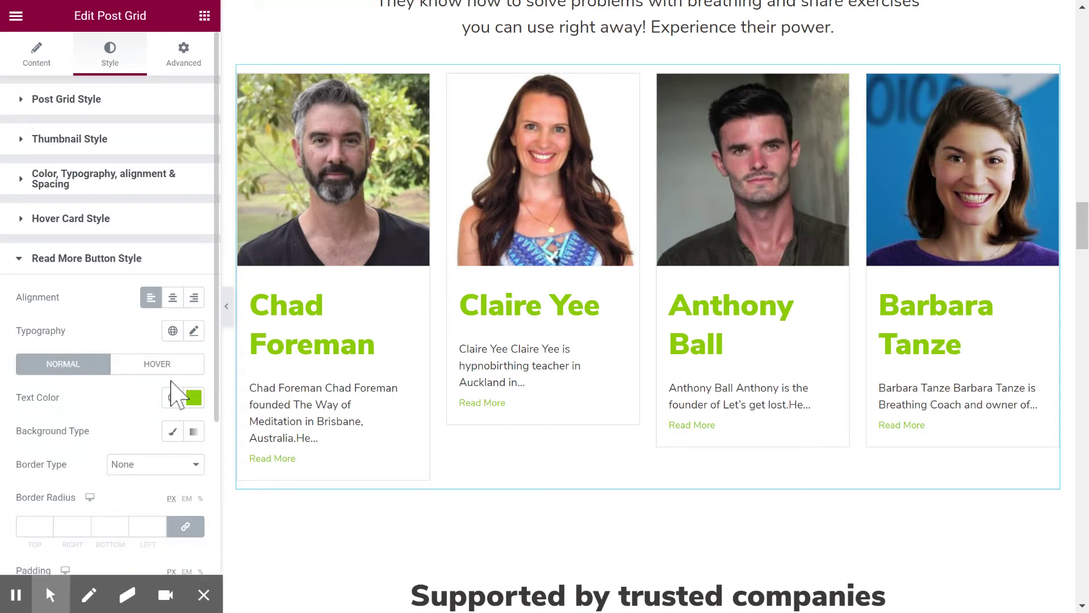
pyautogui.click(166, 363)
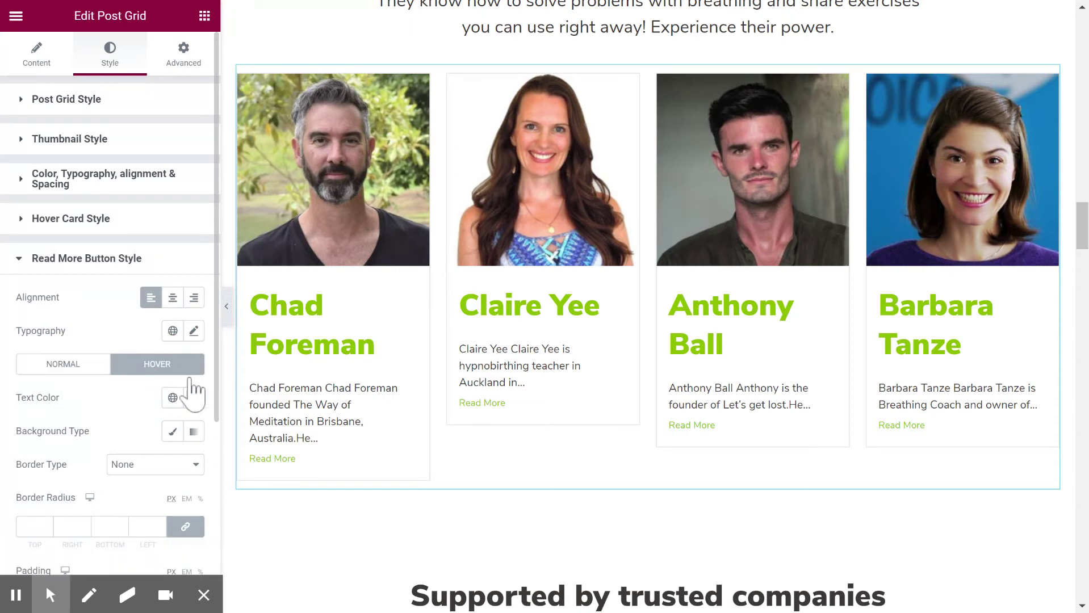
pyautogui.click(193, 397)
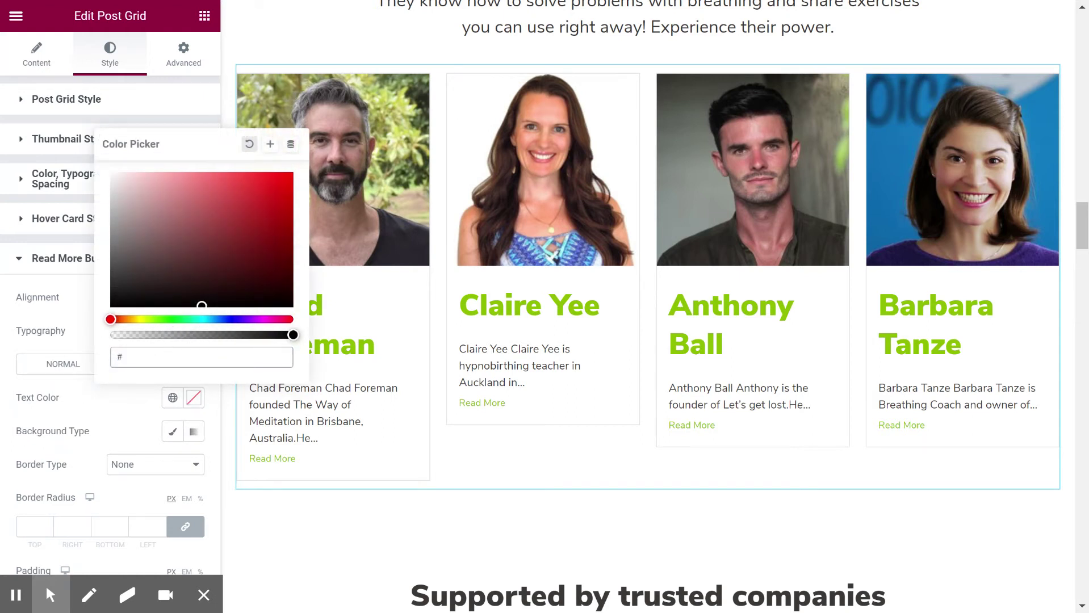
pyautogui.write('#99dd00')
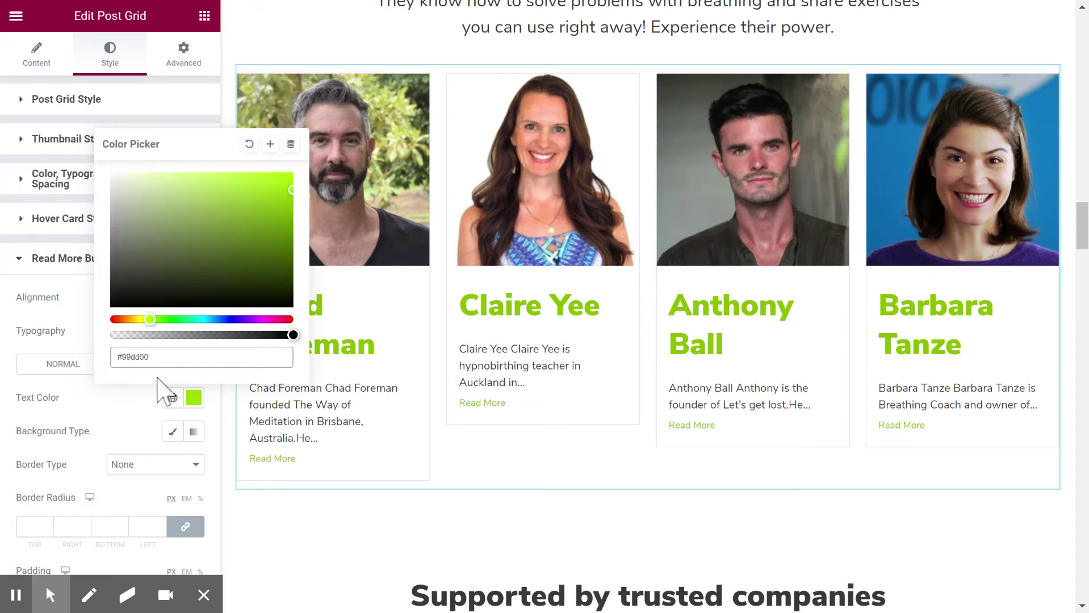
pyautogui.click(136, 410)
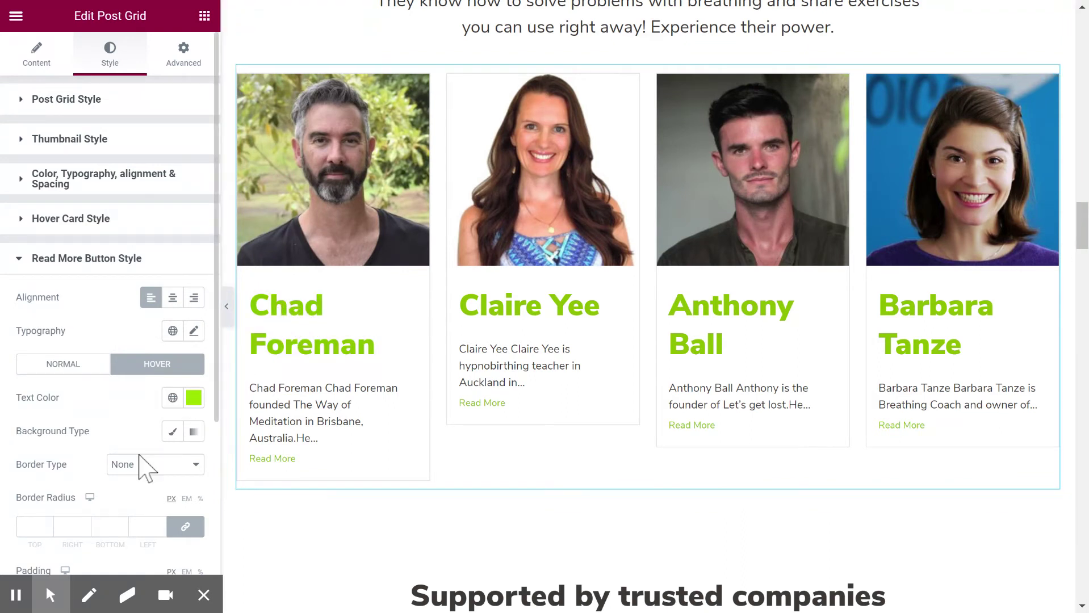
pyautogui.click(16, 594)
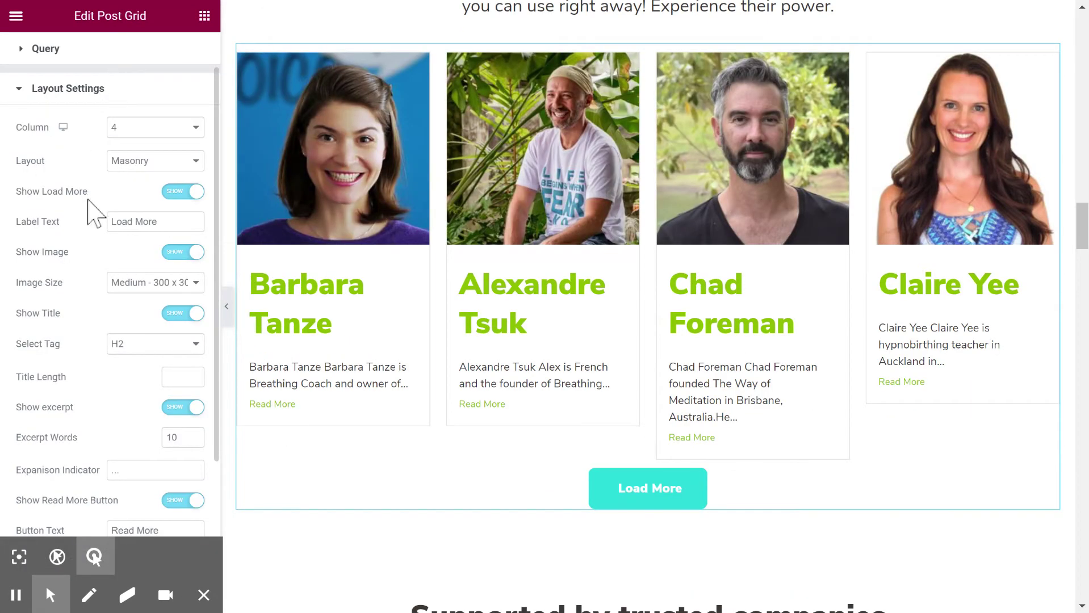
# Step: Turn the Post Grid's Load More button off and back on
pyautogui.click(178, 192)
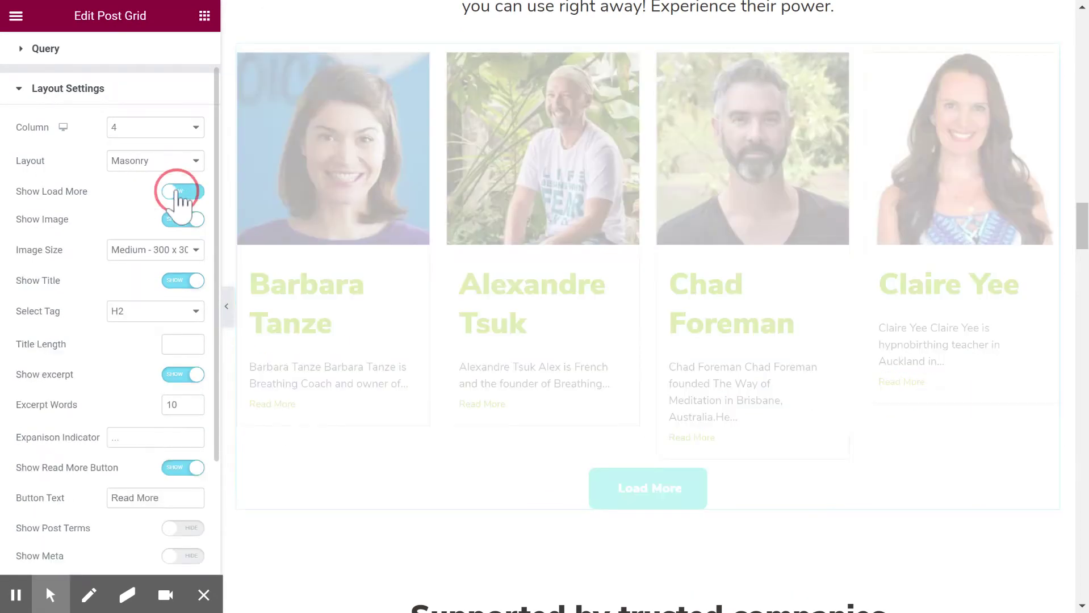
pyautogui.click(178, 192)
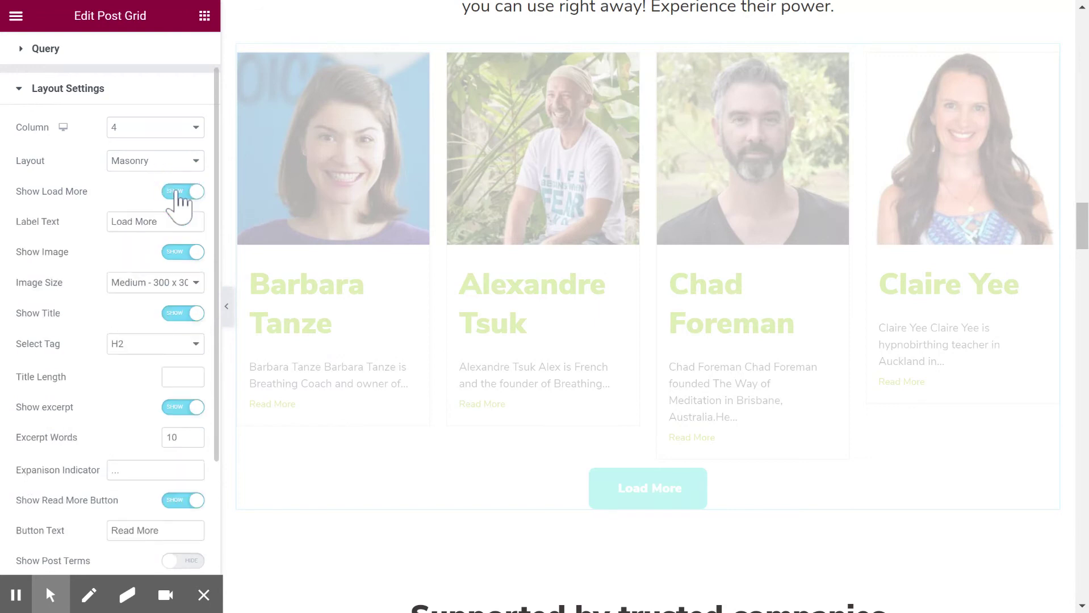
# Step: Set the Load More button's padding to 17 px on all four sides in its style settings
pyautogui.moveTo(216, 105); pyautogui.dragTo(201, 29)
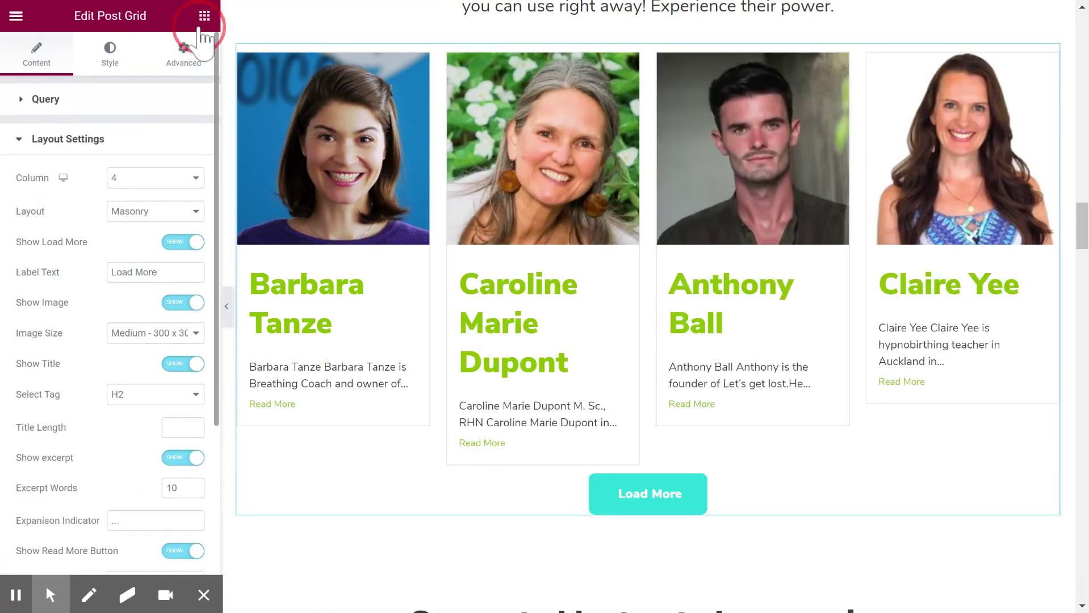
pyautogui.click(103, 61)
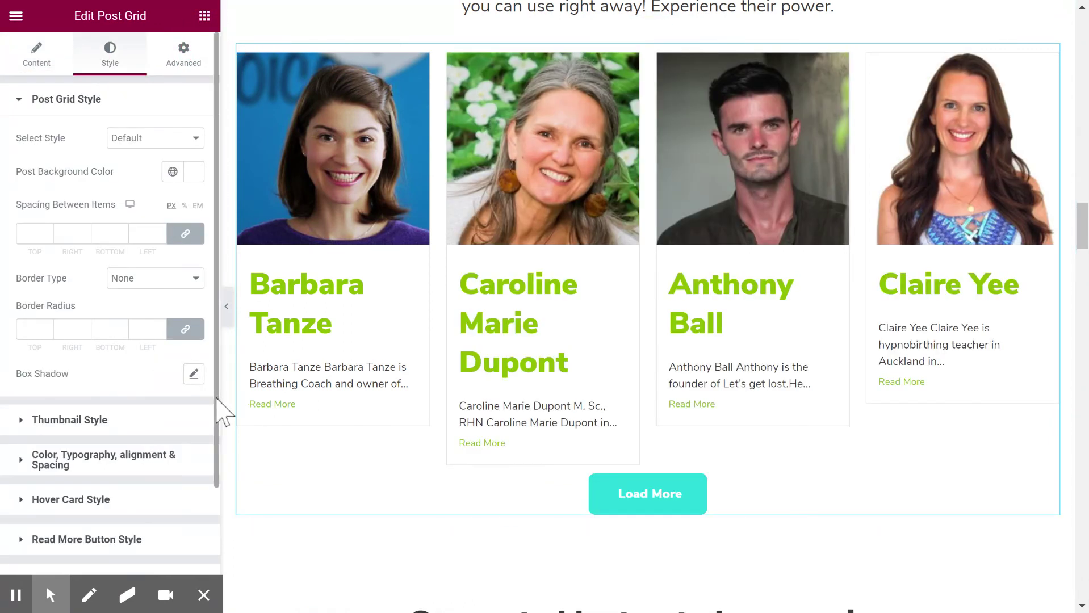
pyautogui.moveTo(216, 397); pyautogui.dragTo(214, 450)
pyautogui.click(109, 518)
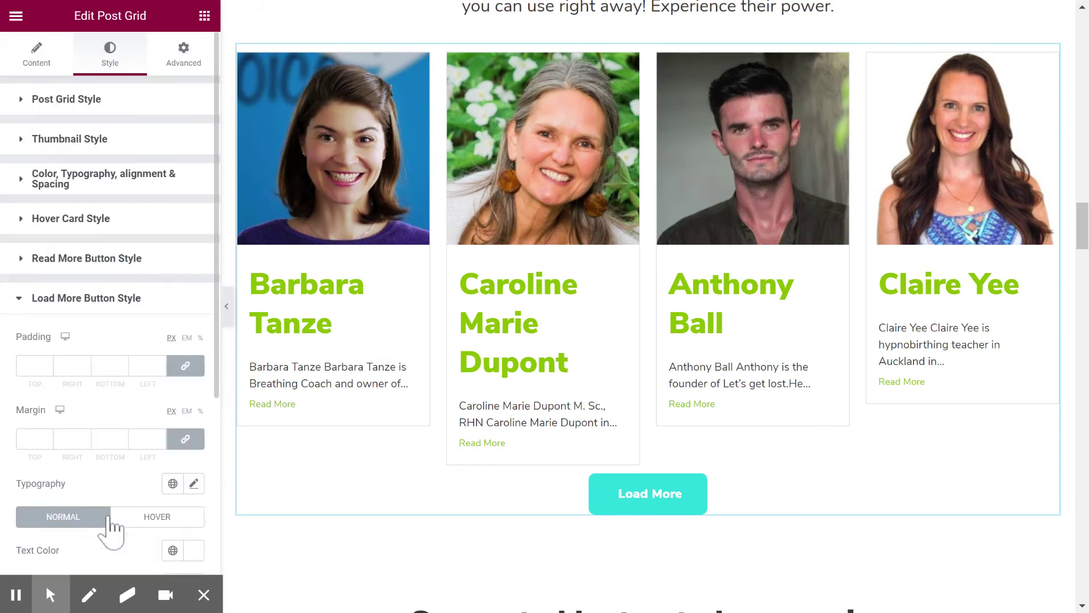
pyautogui.click(34, 366)
pyautogui.write('17')
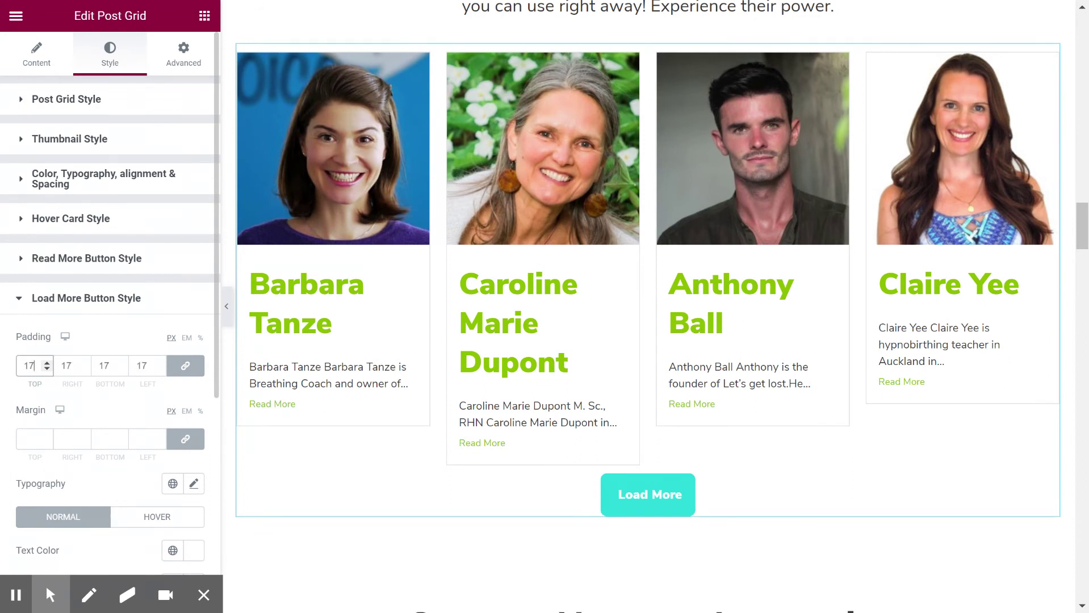
# Step: Change the Load More button's normal background color to green in the Post Grid's style settings
pyautogui.moveTo(216, 388); pyautogui.dragTo(211, 459)
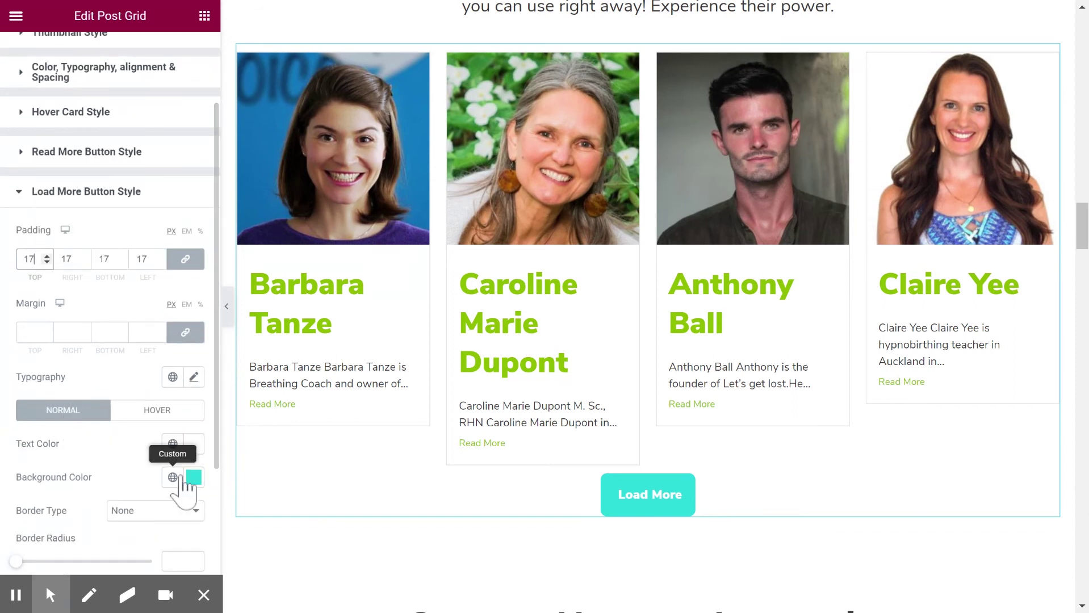
pyautogui.click(192, 479)
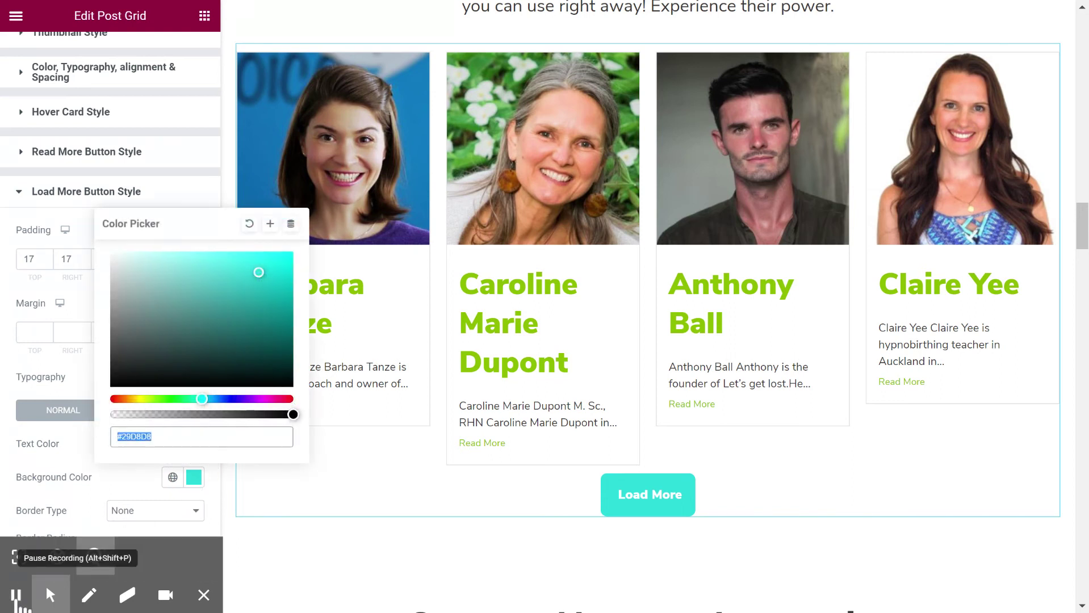
pyautogui.click(16, 595)
pyautogui.click(16, 595)
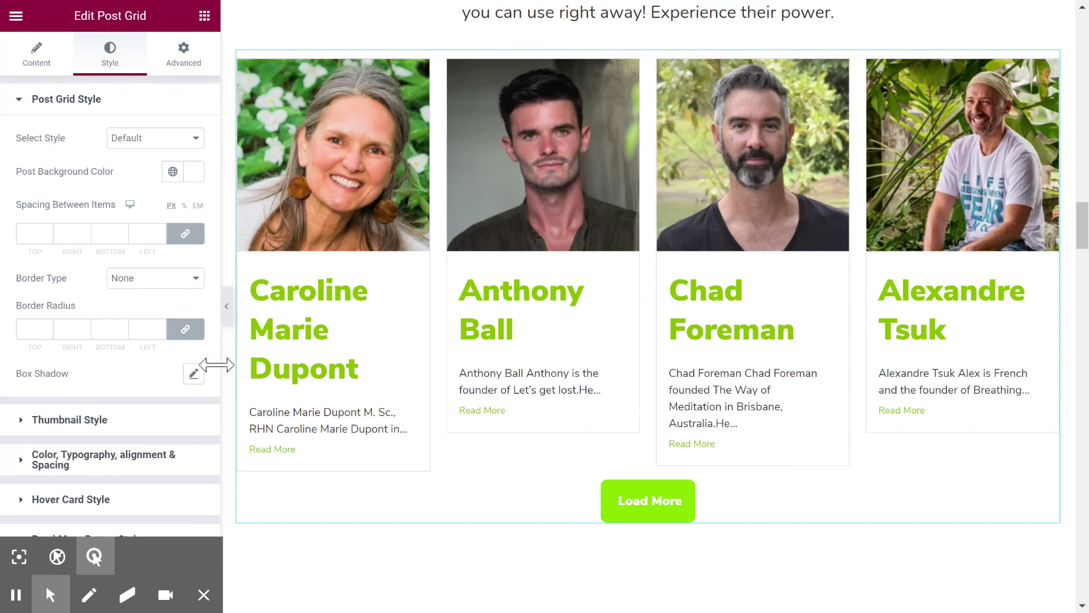
pyautogui.moveTo(215, 392); pyautogui.dragTo(215, 488)
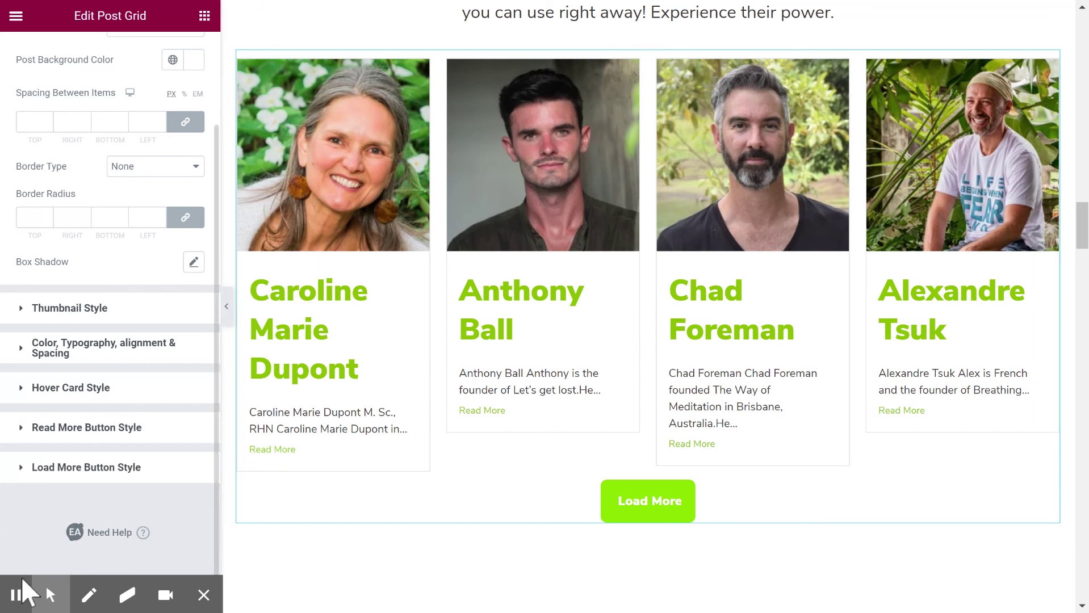
pyautogui.click(16, 595)
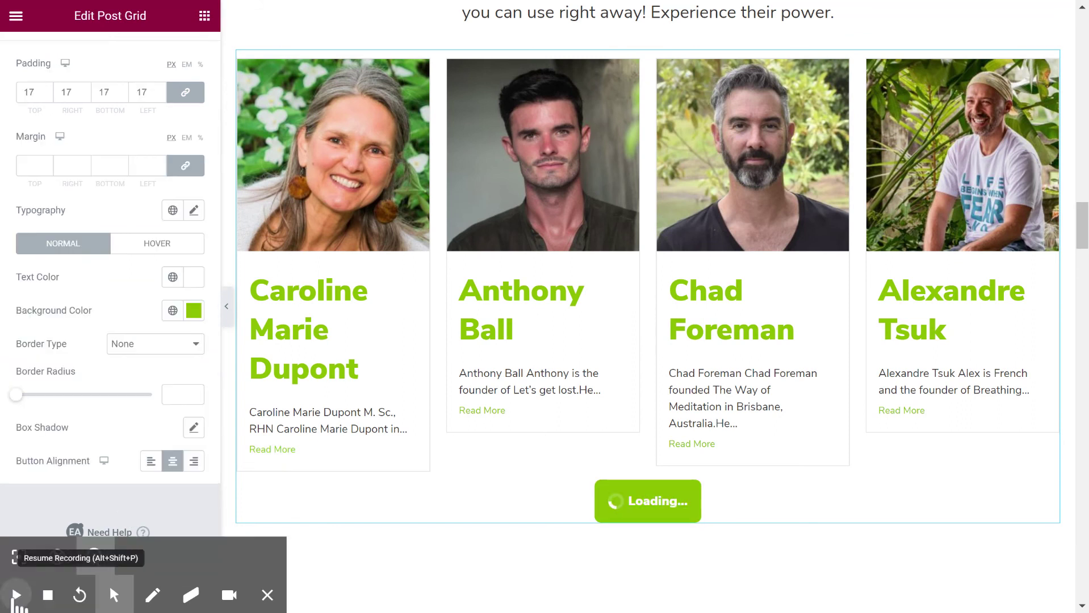
pyautogui.click(17, 596)
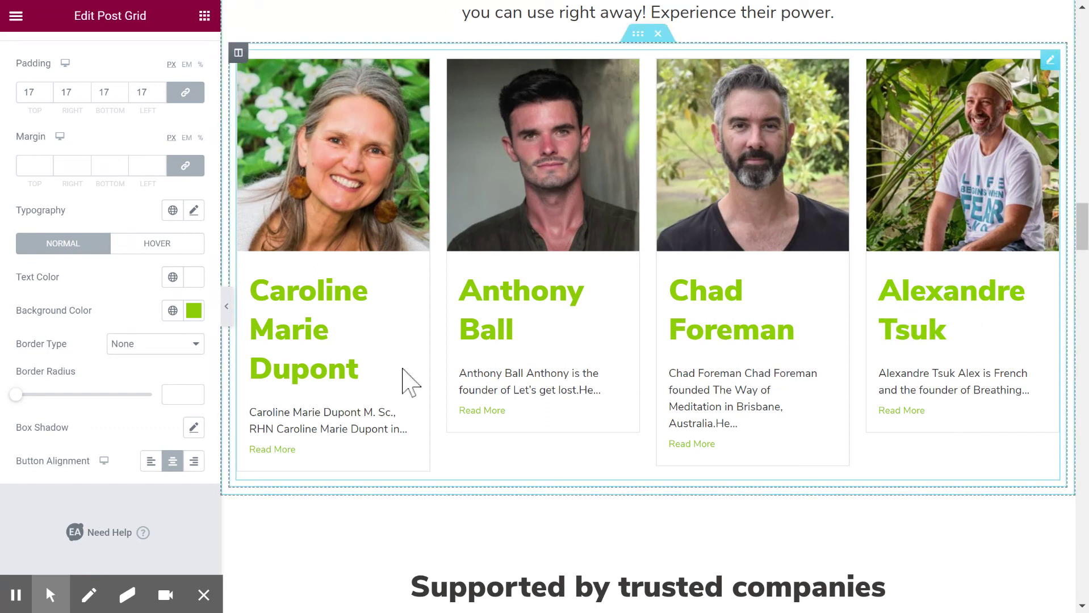
pyautogui.moveTo(1082, 230)
pyautogui.mouseDown()
pyautogui.moveTo(1083, 211)
pyautogui.moveTo(1082, 221)
pyautogui.mouseUp()
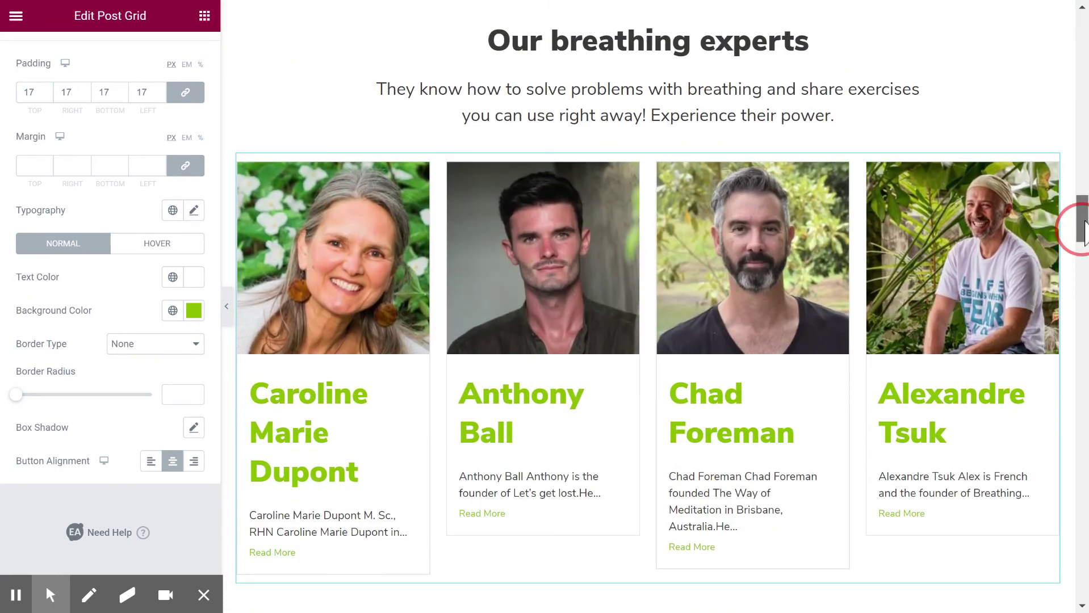
pyautogui.moveTo(1082, 229); pyautogui.dragTo(1082, 232)
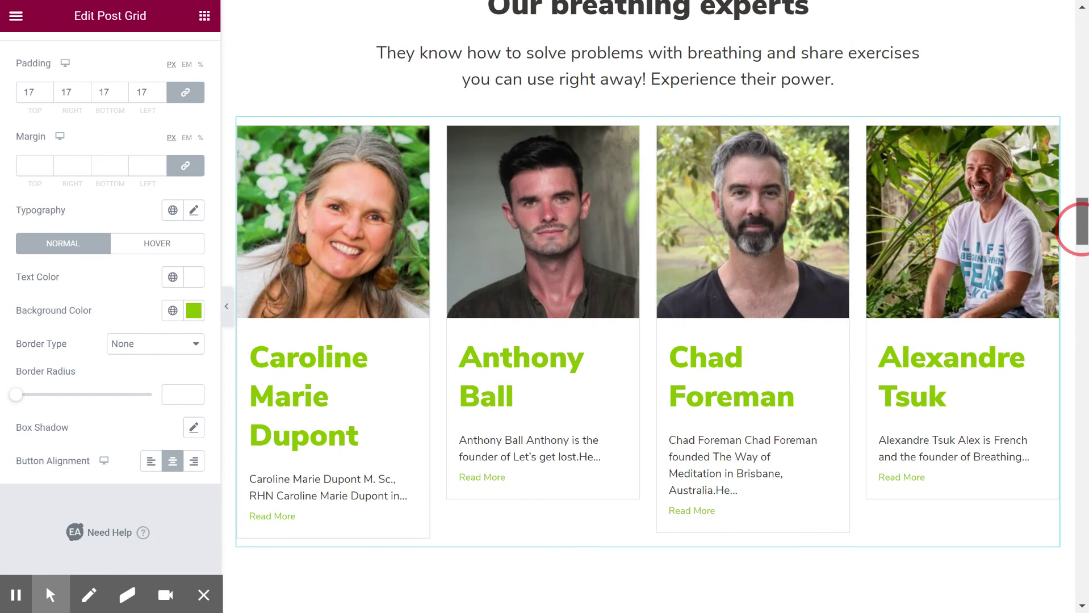